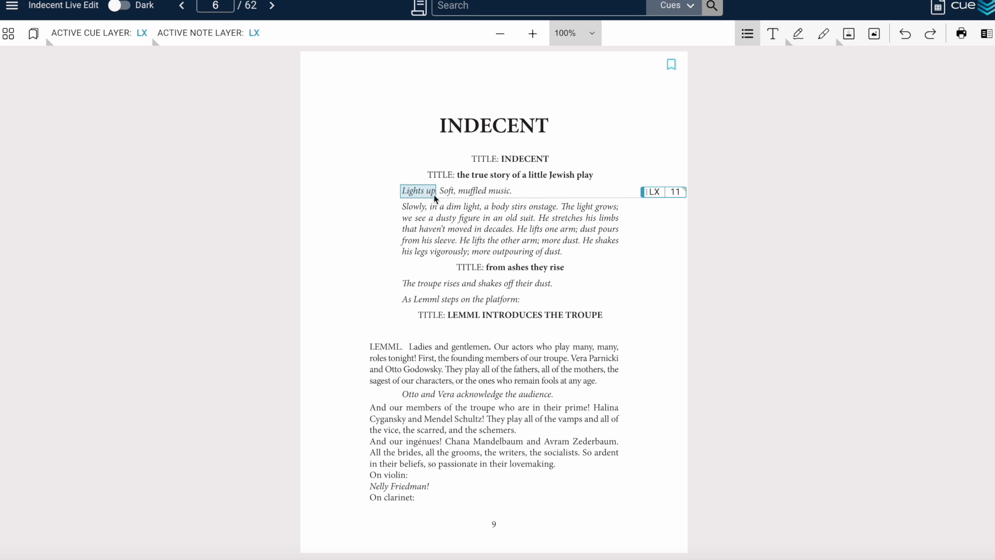
# Open the cue properties of the LX layer for editing.
pyautogui.click(11, 8)
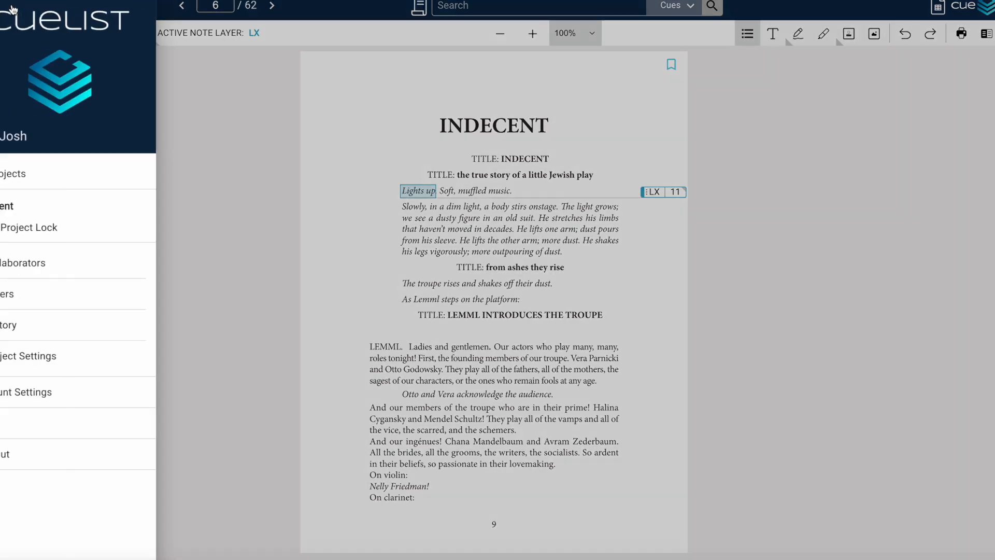
pyautogui.click(59, 294)
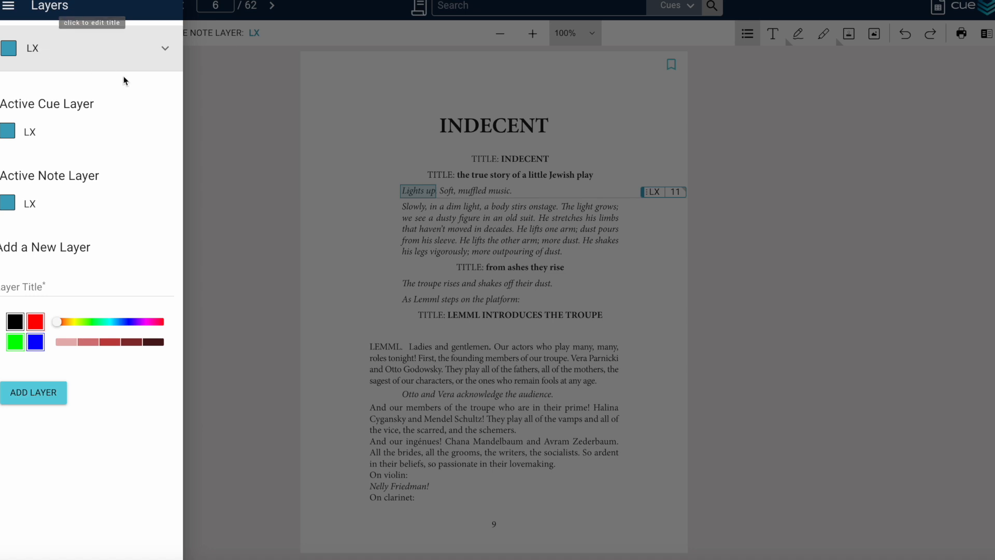
pyautogui.click(165, 55)
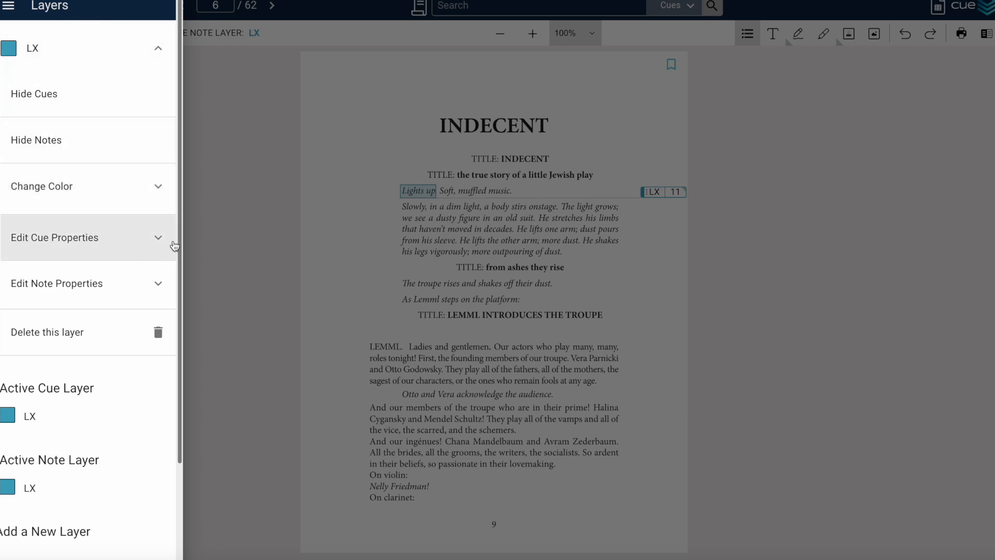
pyautogui.click(159, 241)
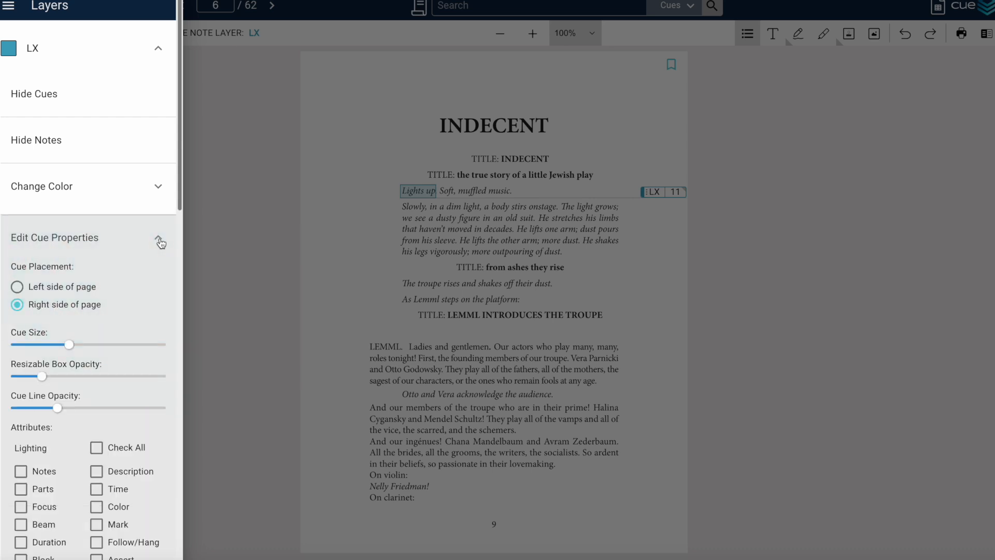
# Try the LX layer's cue placement on the left side of the page, and return it to the right side.
pyautogui.scroll(-3, 143, 305)
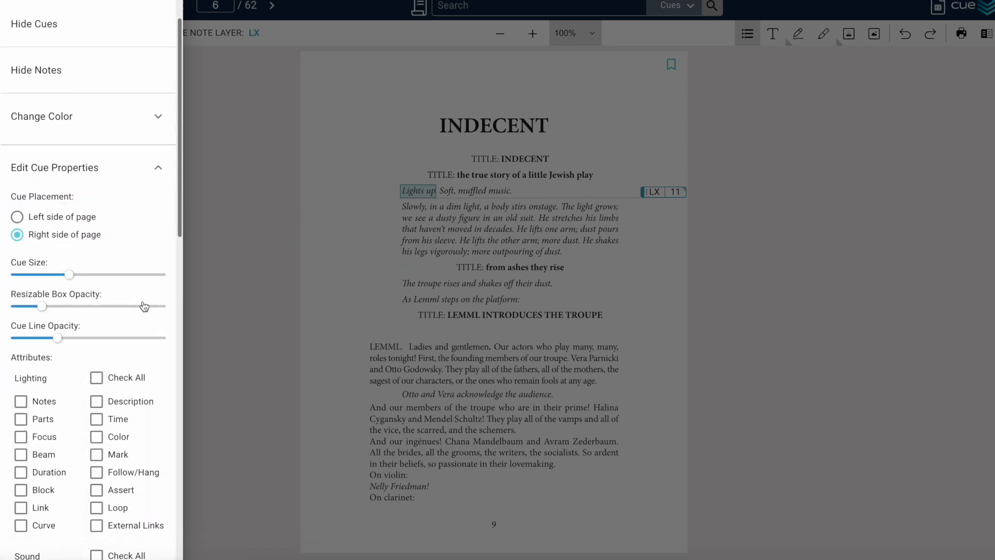
pyautogui.scroll(-1, 144, 305)
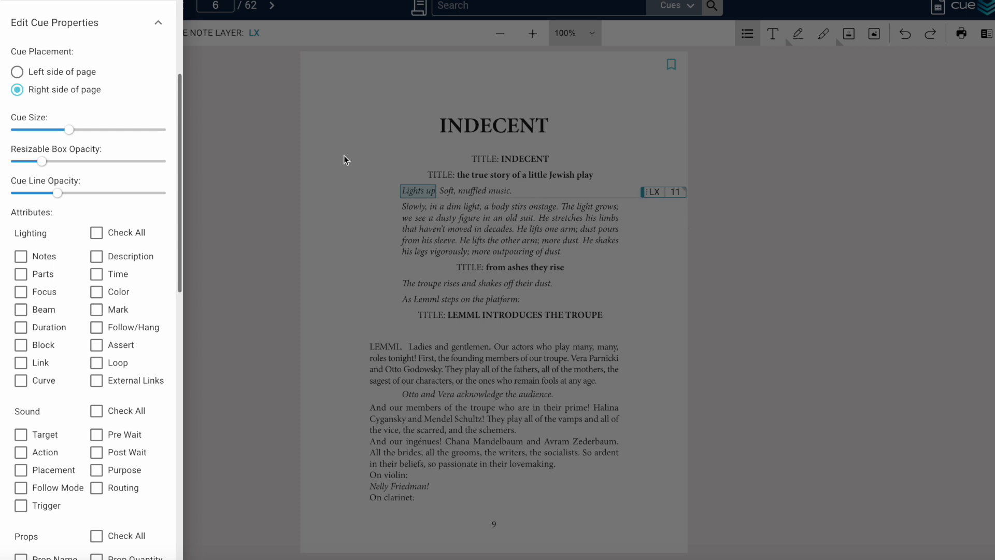
pyautogui.click(19, 73)
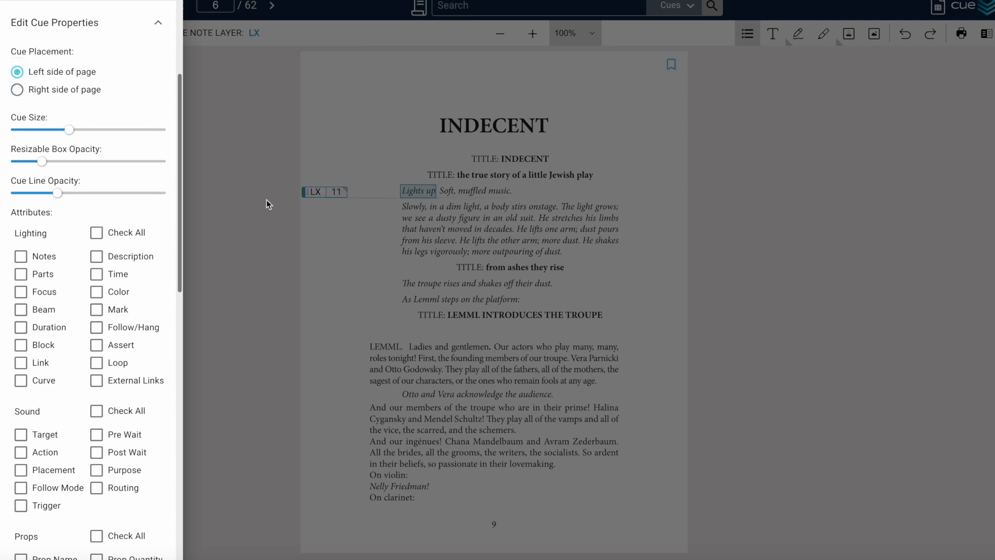
pyautogui.click(29, 94)
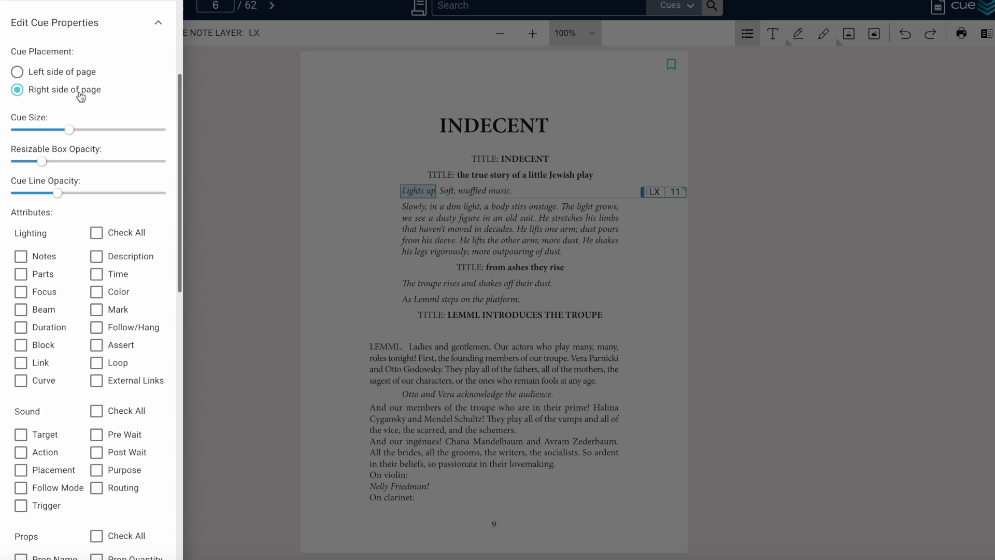
# Reduce the LX layer's cue size to 8.
pyautogui.moveTo(69, 131)
pyautogui.moveTo(69, 131); pyautogui.dragTo(13, 132)
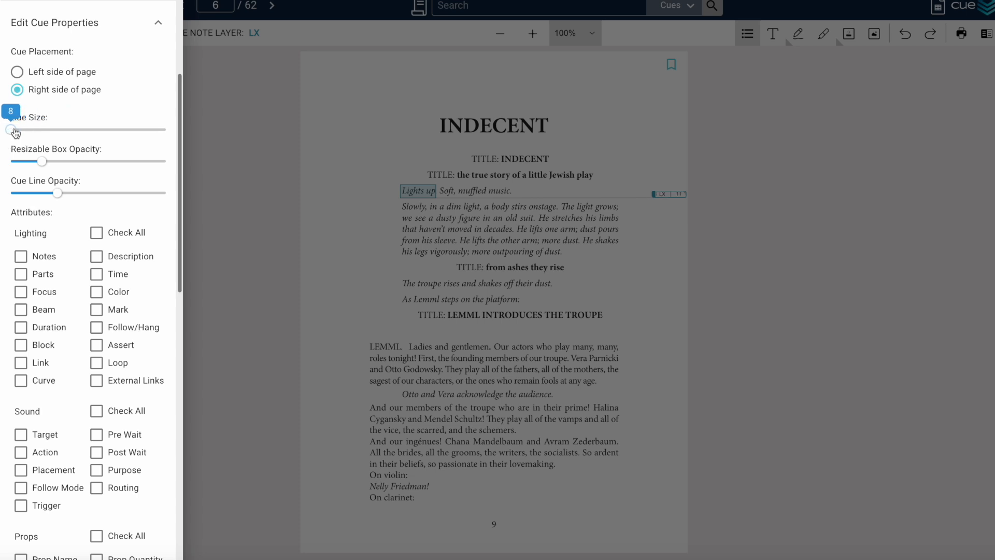
pyautogui.moveTo(14, 133)
pyautogui.mouseDown()
pyautogui.moveTo(35, 133)
pyautogui.moveTo(17, 133)
pyautogui.mouseUp()
# Try the resizable box opacity at 0 and 100, and set it to 19.
pyautogui.moveTo(44, 164)
pyautogui.moveTo(42, 162); pyautogui.dragTo(11, 162)
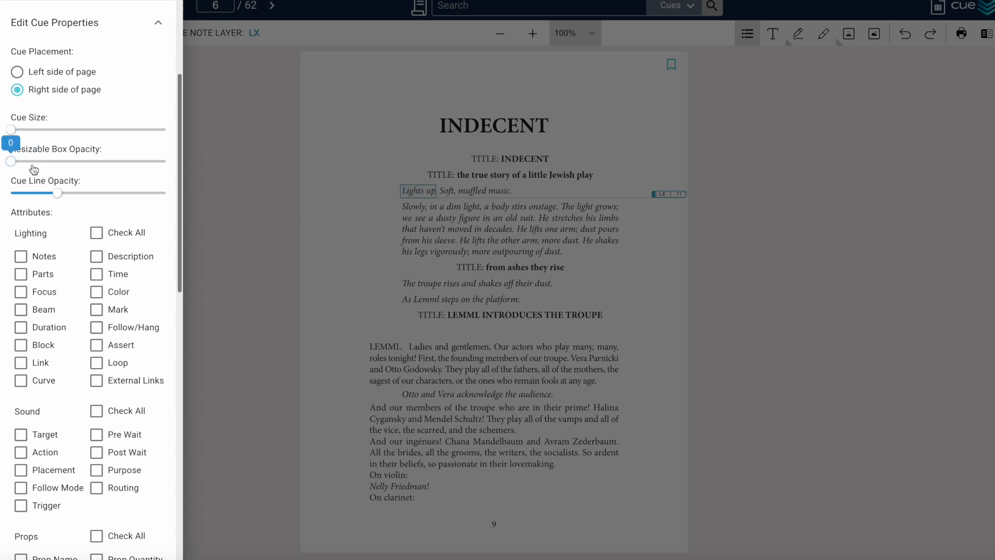
pyautogui.moveTo(11, 161); pyautogui.dragTo(185, 164)
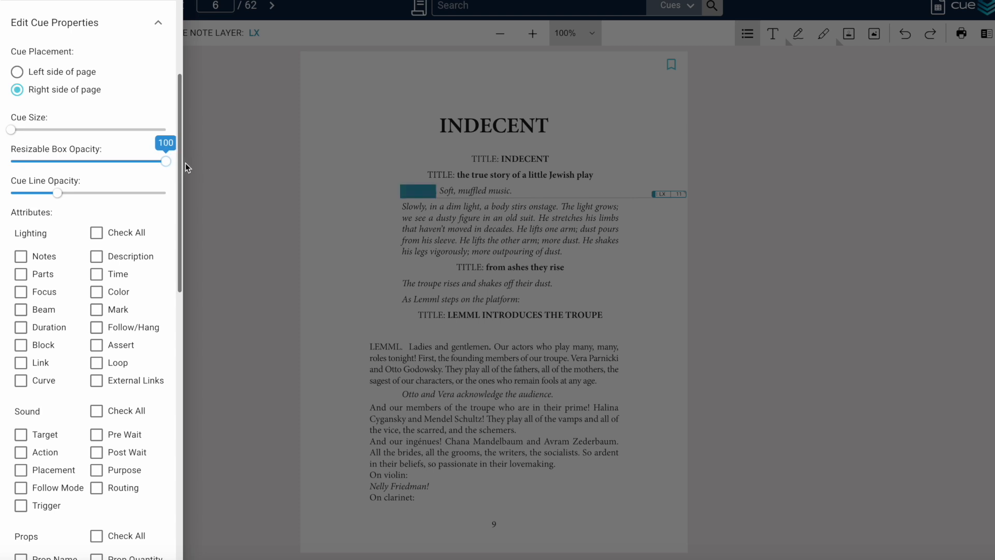
pyautogui.moveTo(166, 162); pyautogui.dragTo(41, 165)
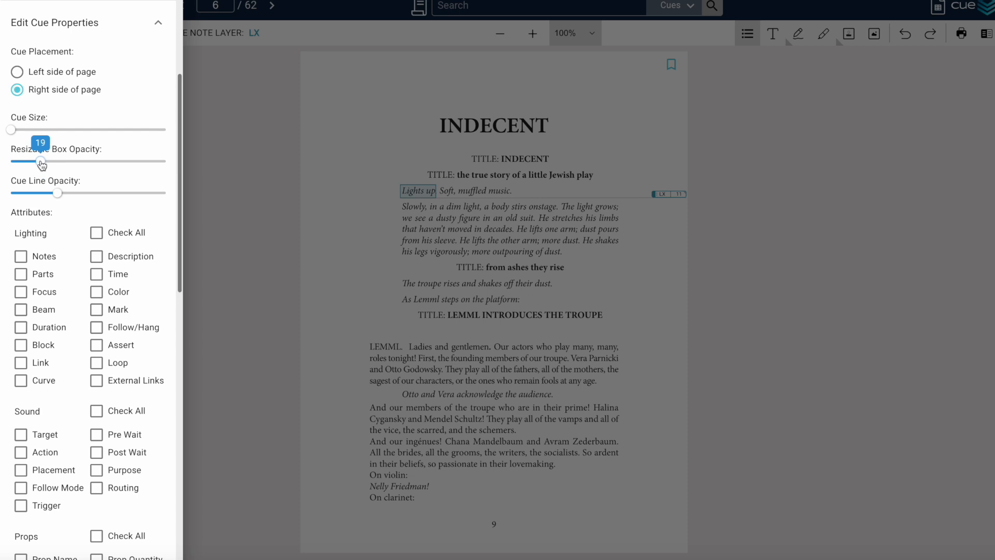
pyautogui.moveTo(61, 195)
# Try showing the label and hiding the number/title in the cue, and restore number/title only.
pyautogui.scroll(-5, 124, 296)
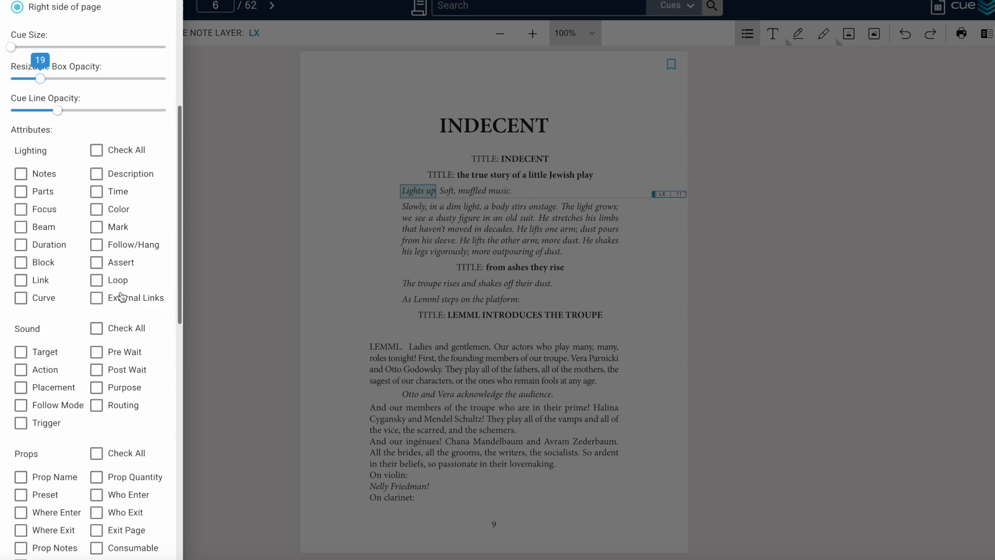
pyautogui.scroll(-3, 118, 296)
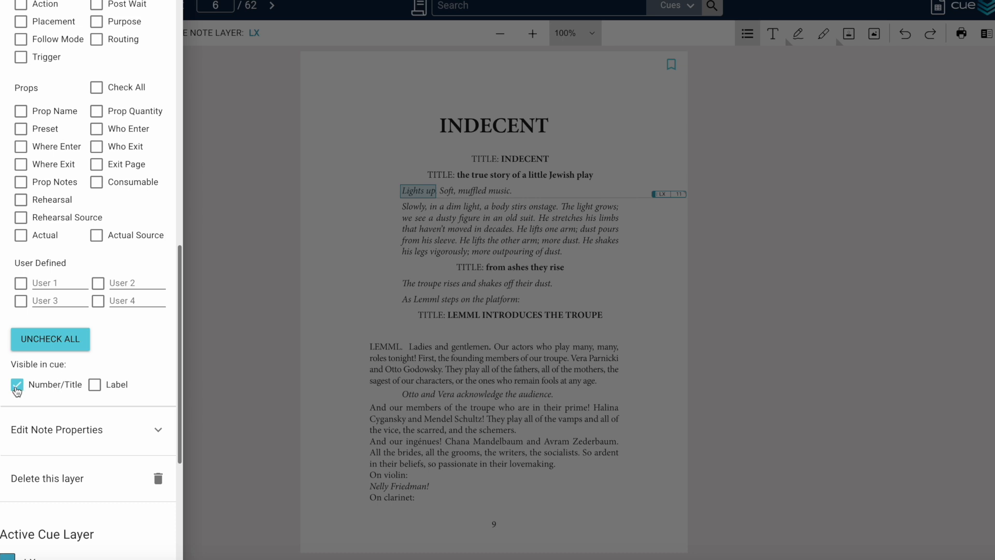
pyautogui.click(95, 385)
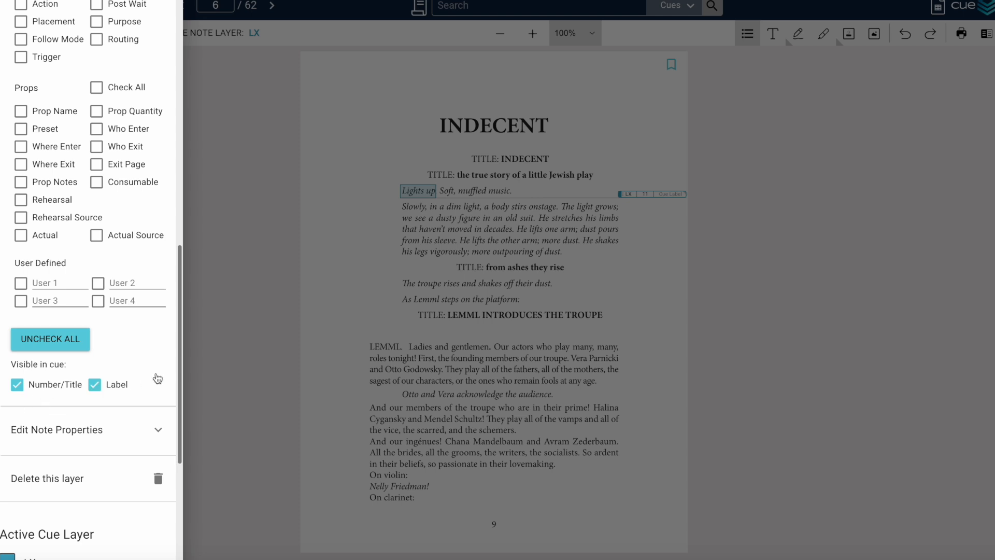
pyautogui.click(21, 386)
pyautogui.click(18, 386)
pyautogui.click(94, 384)
# Enable all Lighting attributes for the LX cues except External Links, Loop and Curve.
pyautogui.scroll(7, 135, 229)
pyautogui.scroll(3, 134, 229)
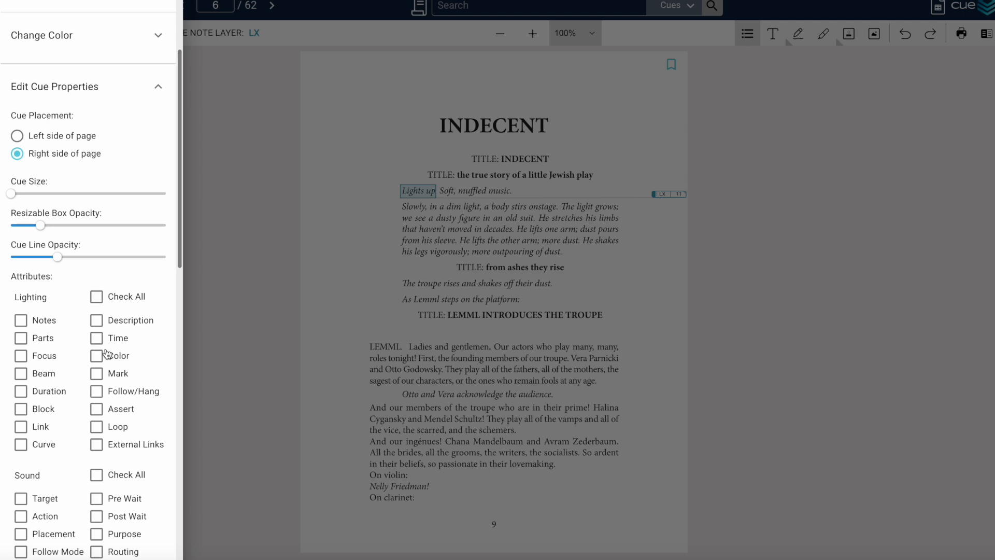
pyautogui.scroll(-2, 117, 270)
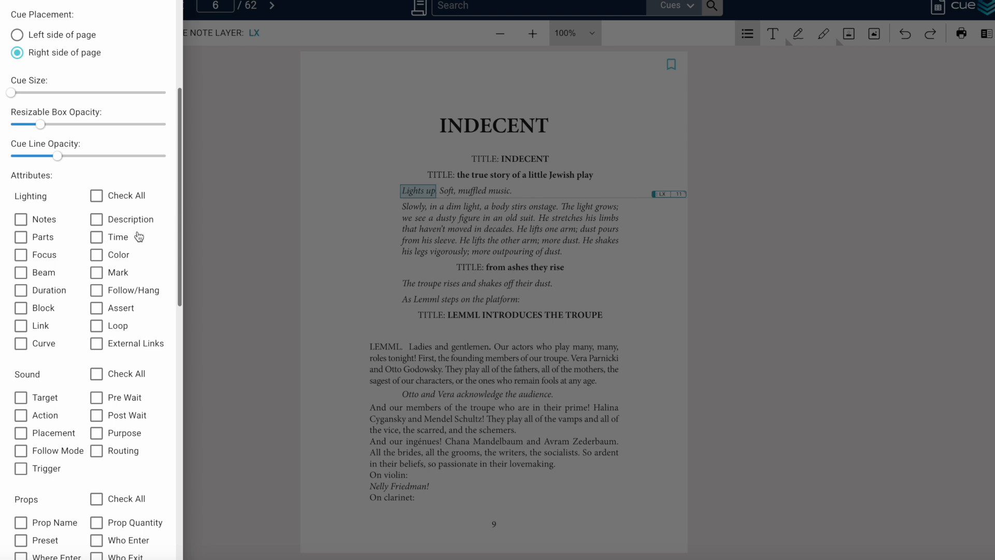
pyautogui.scroll(-1, 124, 286)
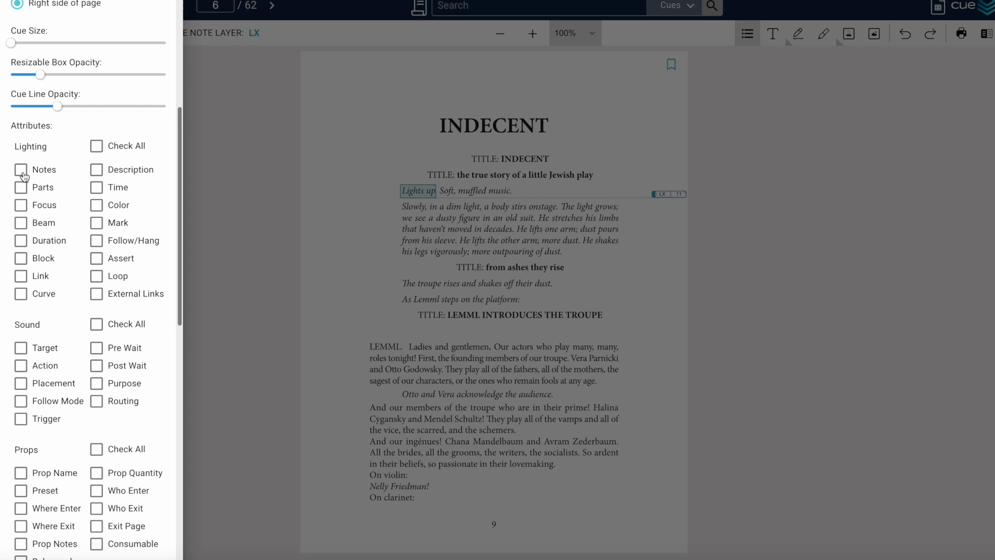
pyautogui.click(98, 147)
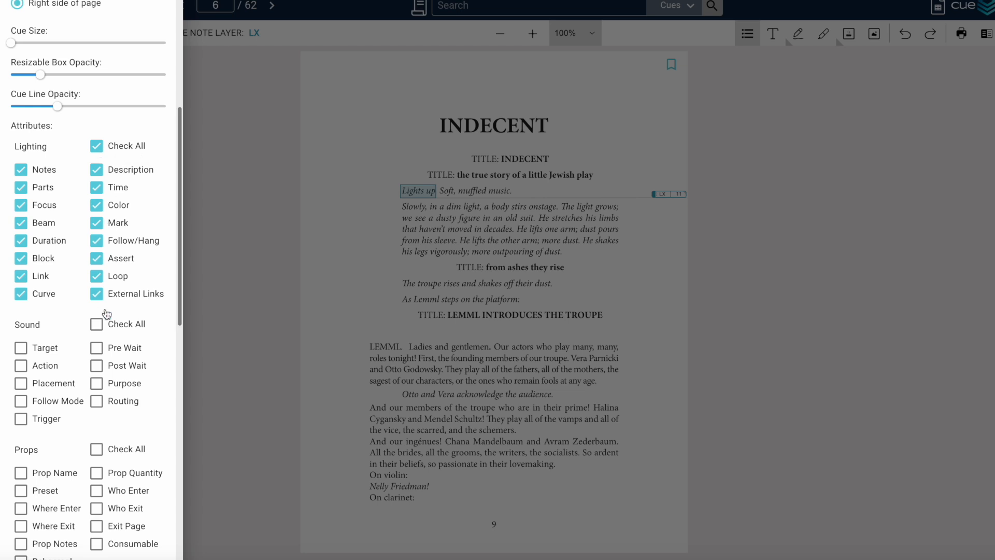
pyautogui.click(99, 294)
pyautogui.click(96, 276)
pyautogui.click(23, 291)
# Enable the first user-defined attribute and title it "Follow Spot 1".
pyautogui.scroll(-1, 127, 349)
pyautogui.scroll(-1, 126, 352)
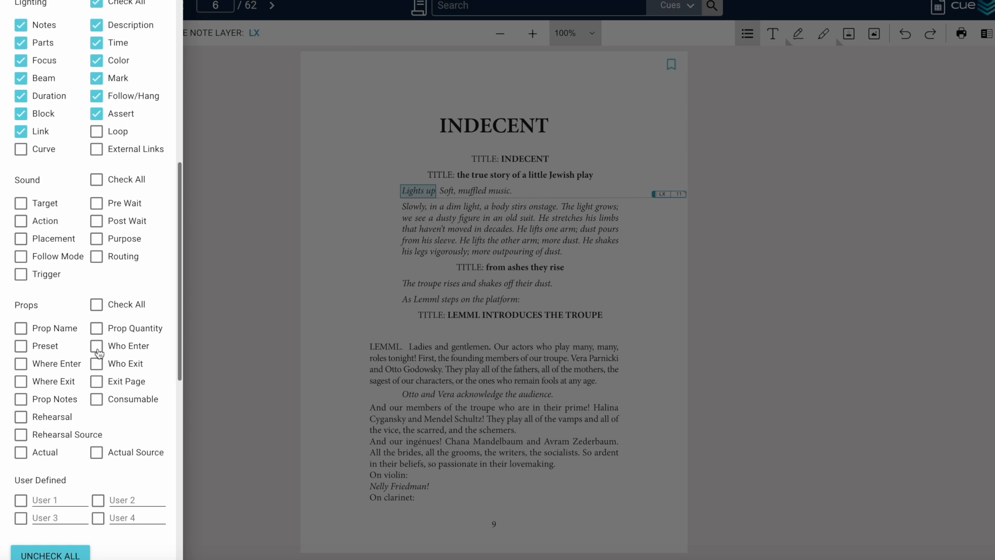
pyautogui.scroll(-3, 120, 246)
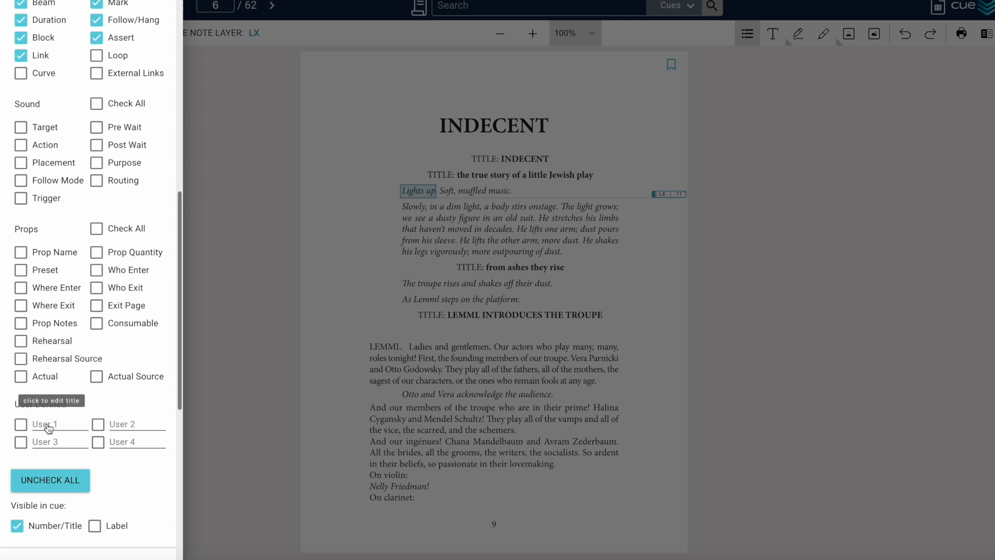
pyautogui.click(21, 423)
pyautogui.click(48, 425)
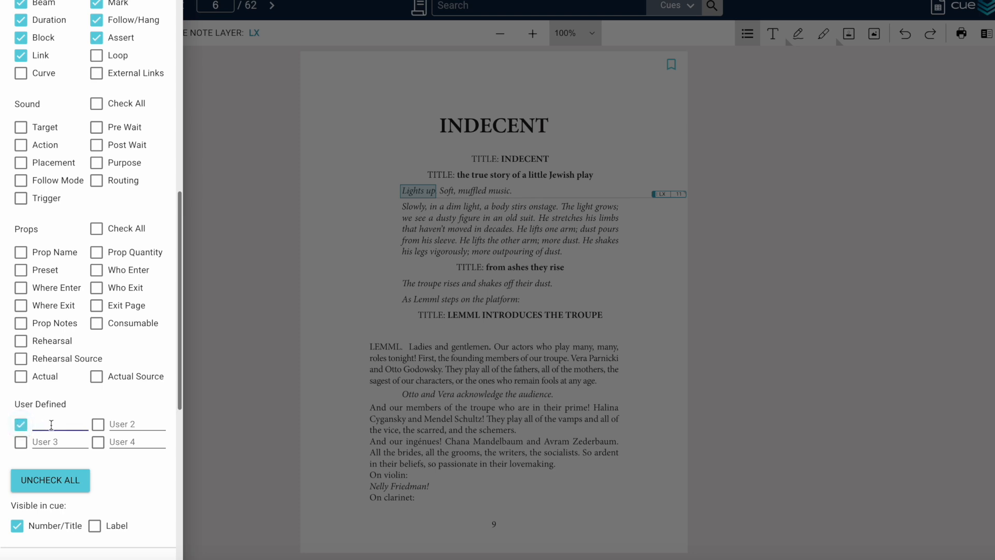
pyautogui.write('Follow Spot 1')
pyautogui.press('Return')
pyautogui.scroll(10, 97, 267)
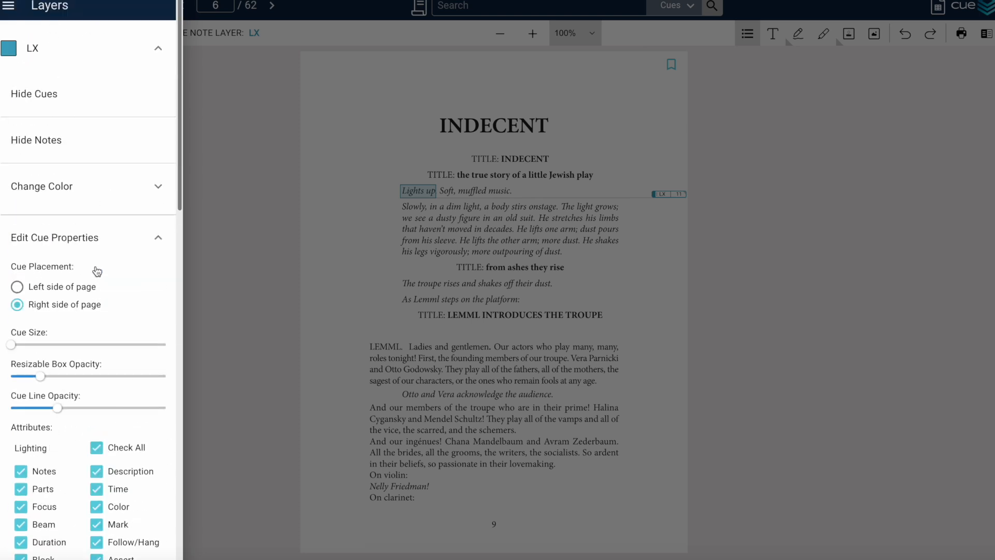